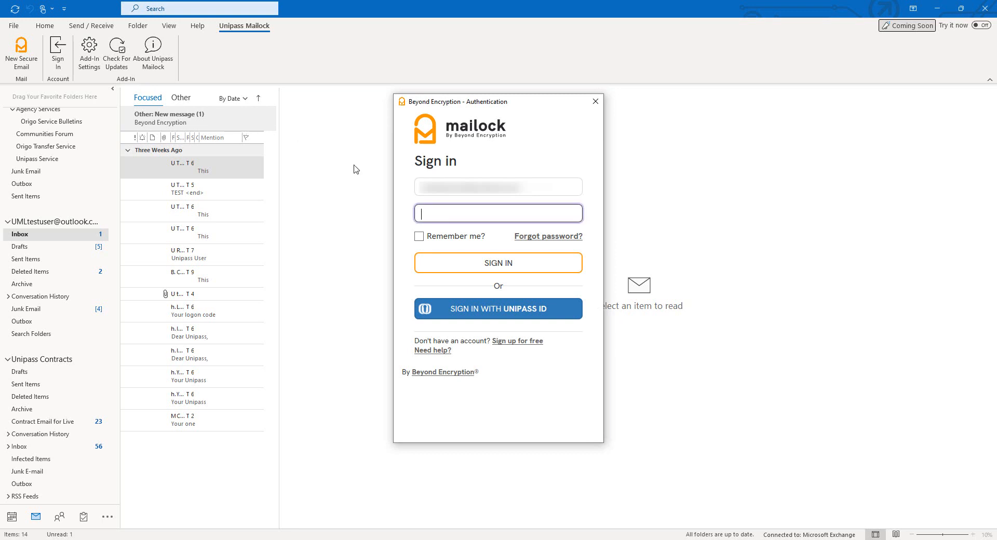
Sign in to the Mailock add-in using a Unipass ID
{"action": "left_click", "coordinate": [470, 309]}
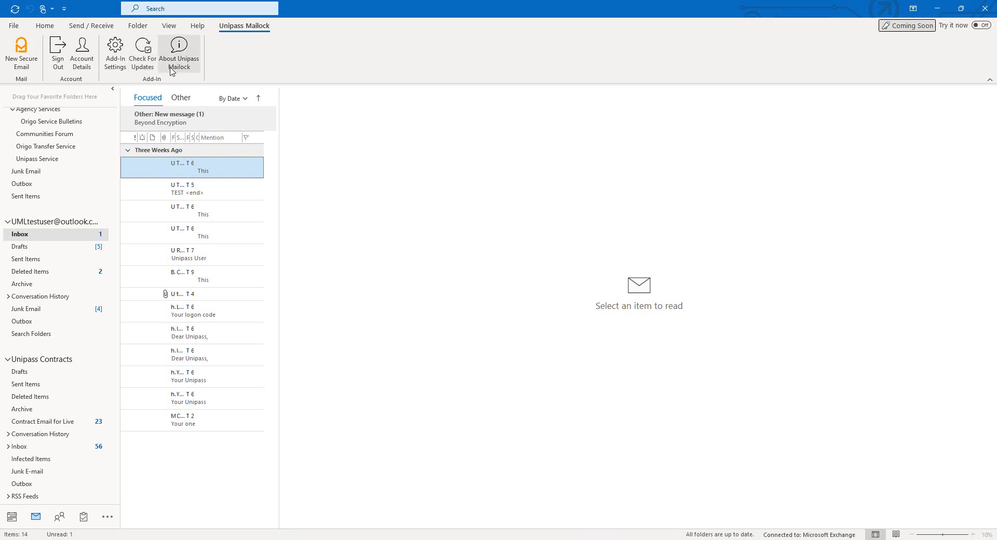
Review Mailock account details, then enable 'Open decrypted version of secure message after send' and save
{"action": "left_click", "coordinate": [85, 64]}
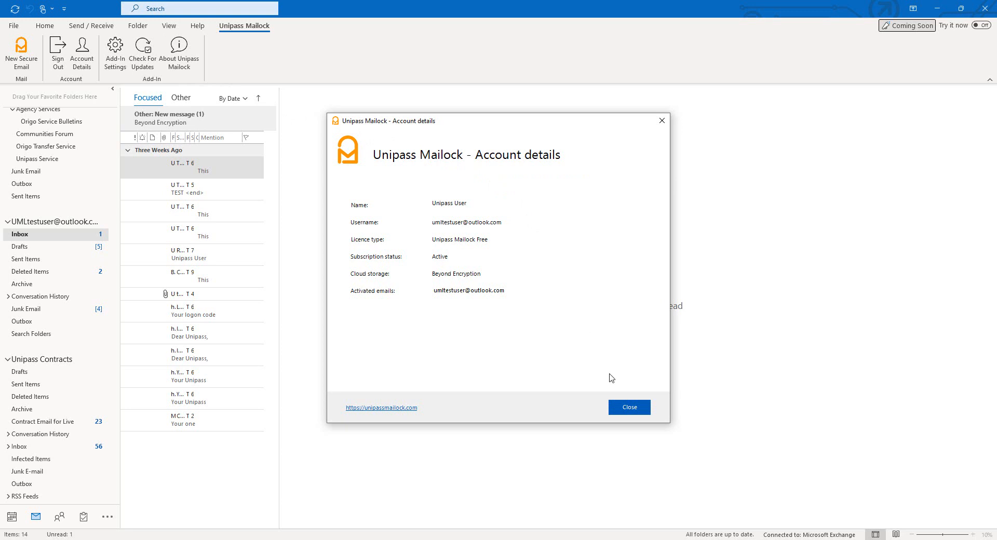
{"action": "left_click", "coordinate": [630, 409]}
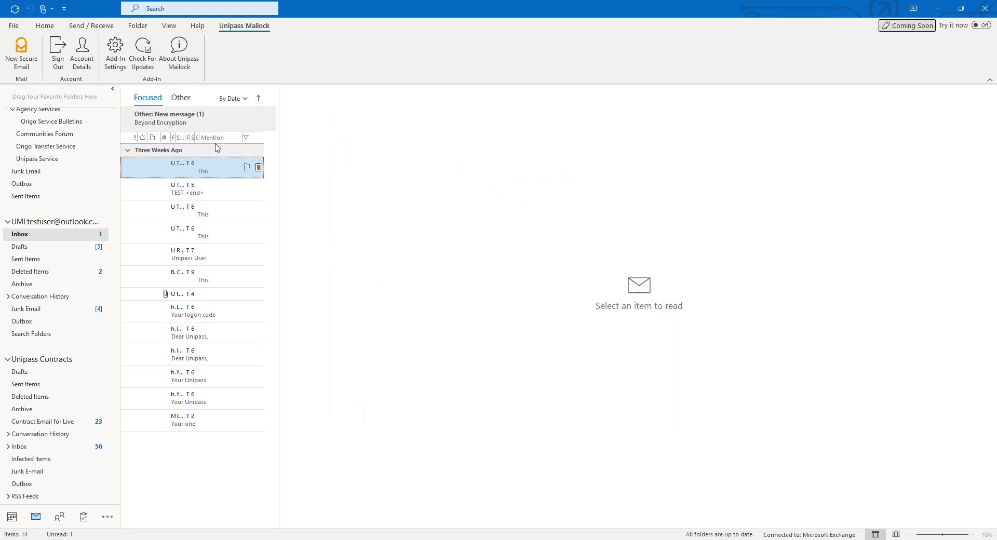
{"action": "left_click", "coordinate": [116, 52]}
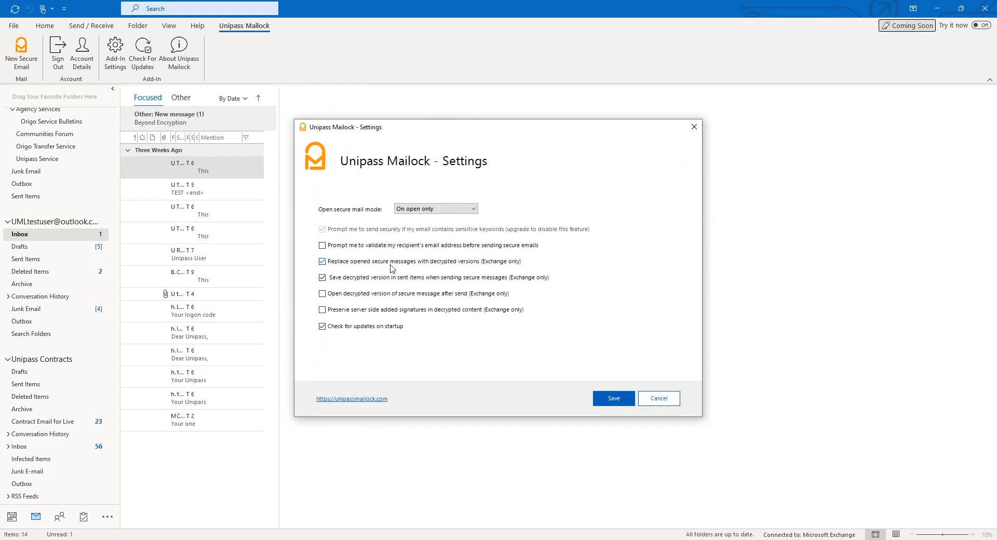
{"action": "left_click", "coordinate": [395, 294]}
{"action": "left_click", "coordinate": [619, 399]}
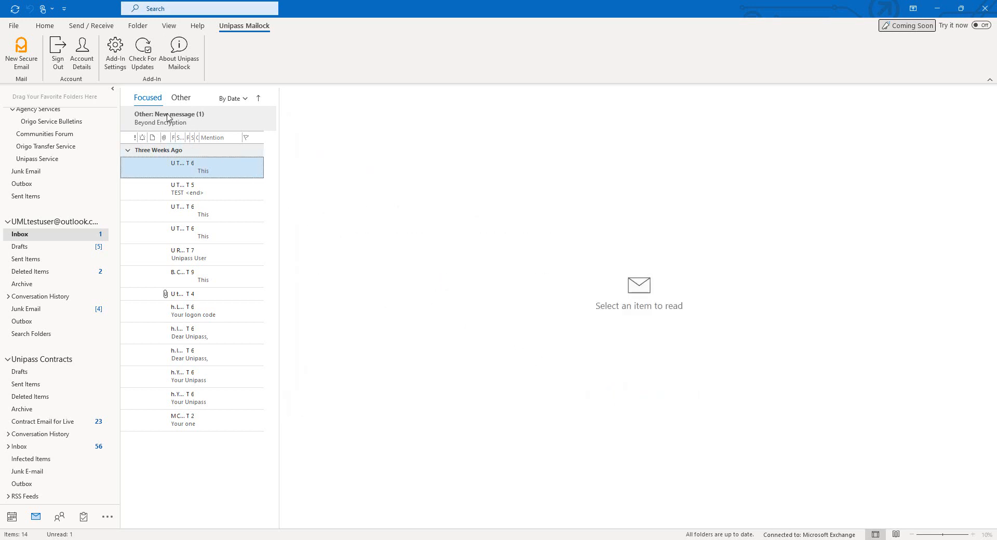
{"action": "left_click", "coordinate": [140, 55]}
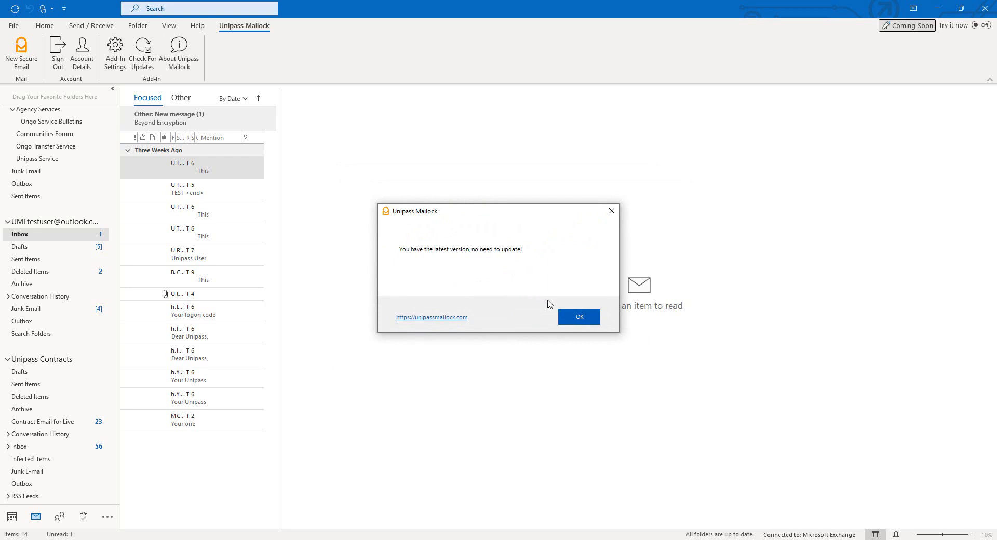
{"action": "left_click", "coordinate": [576, 318]}
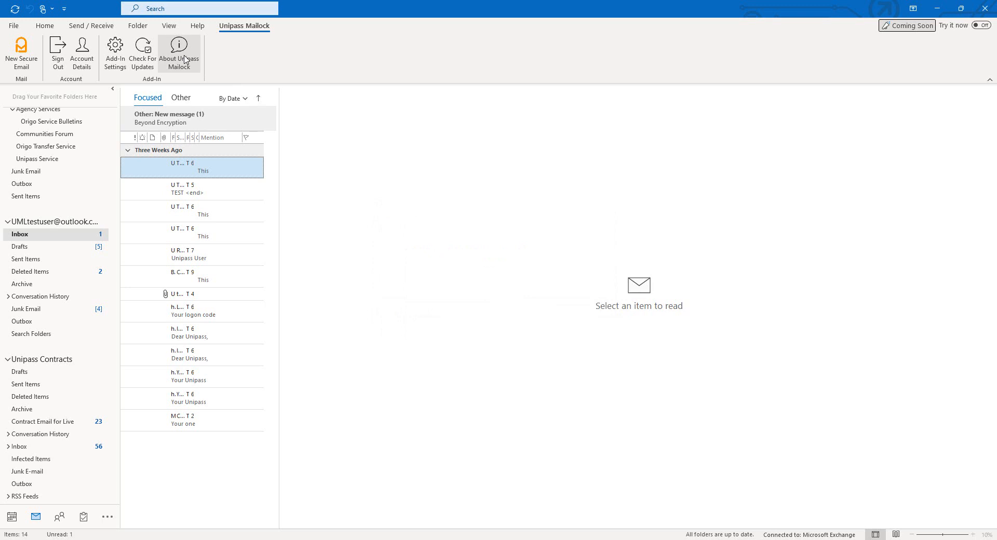
{"action": "left_click", "coordinate": [185, 60]}
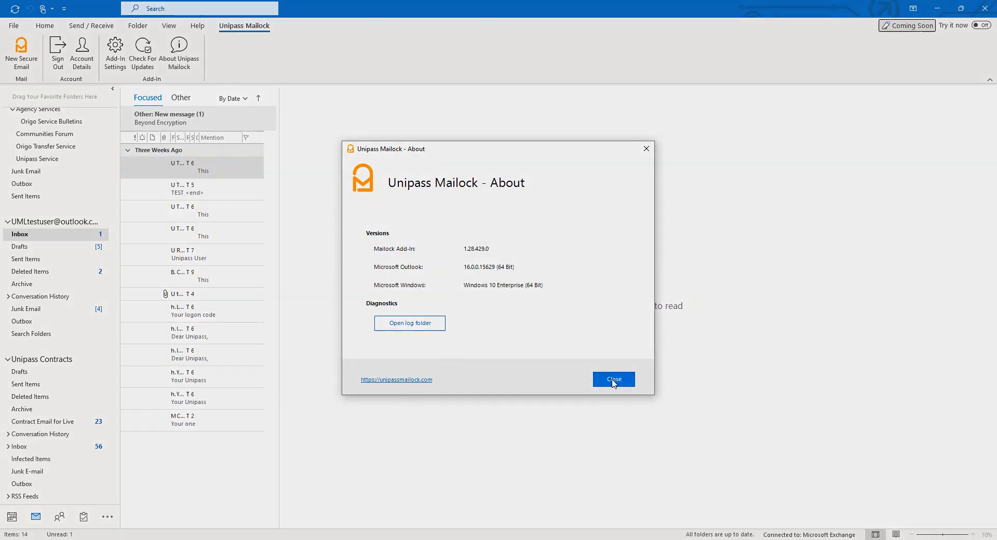
{"action": "left_click", "coordinate": [613, 379]}
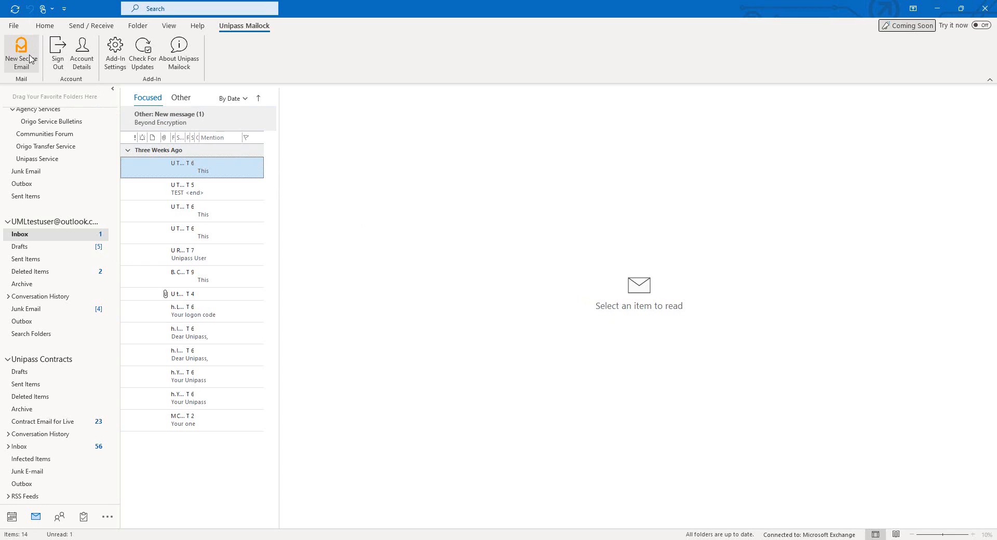
Draft a new secure email to the test account with subject TEST and body TEST
{"action": "left_click", "coordinate": [45, 25]}
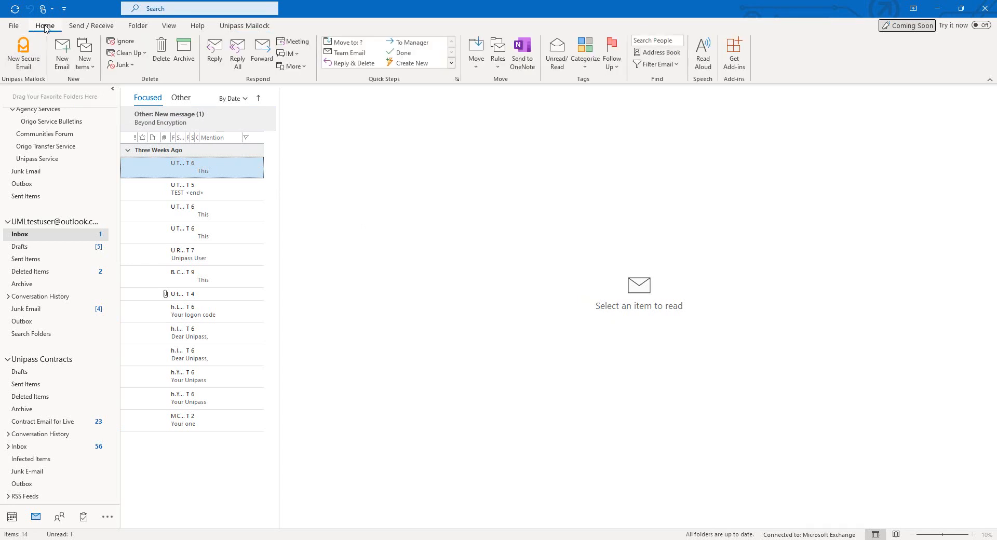
{"action": "left_click", "coordinate": [32, 62]}
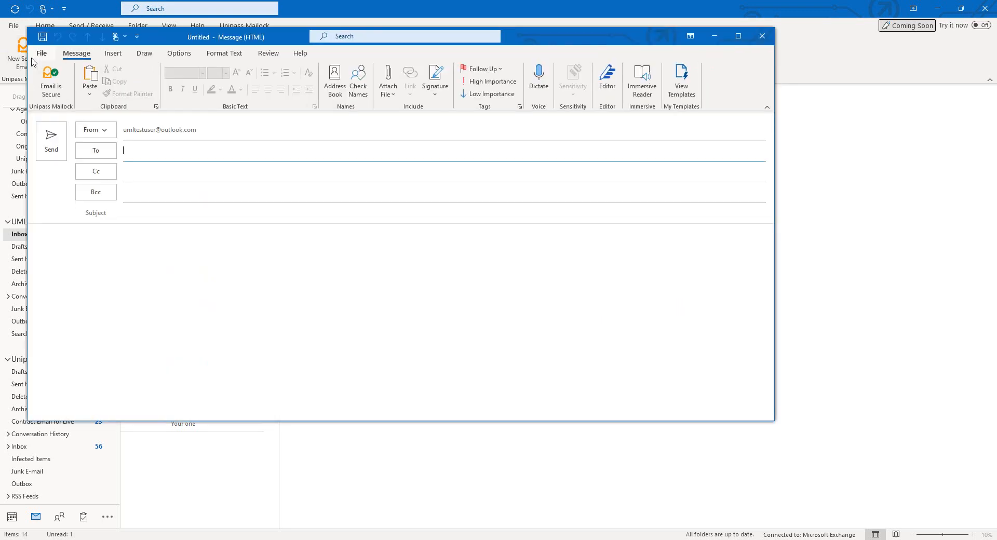
{"action": "type", "text": "umltest"}
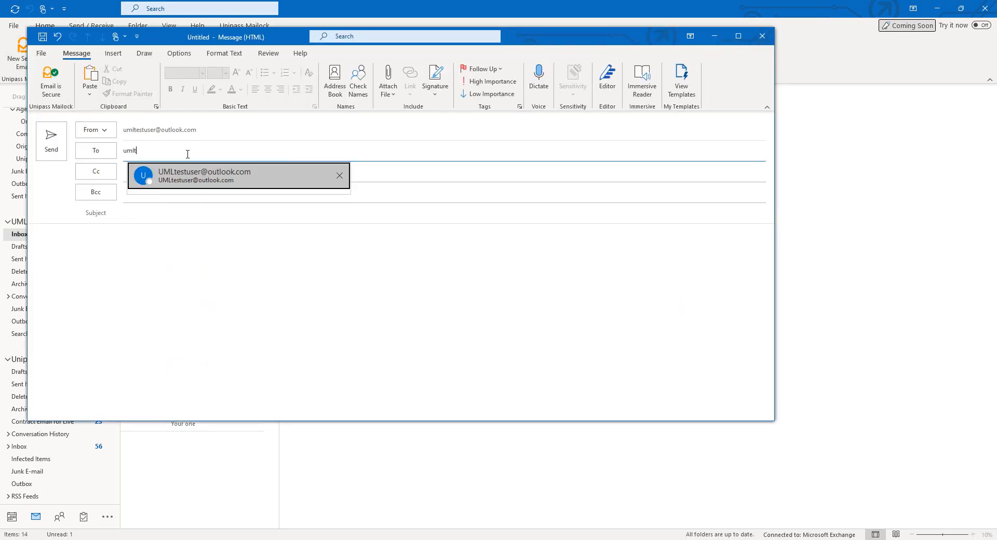
{"action": "left_click", "coordinate": [193, 173]}
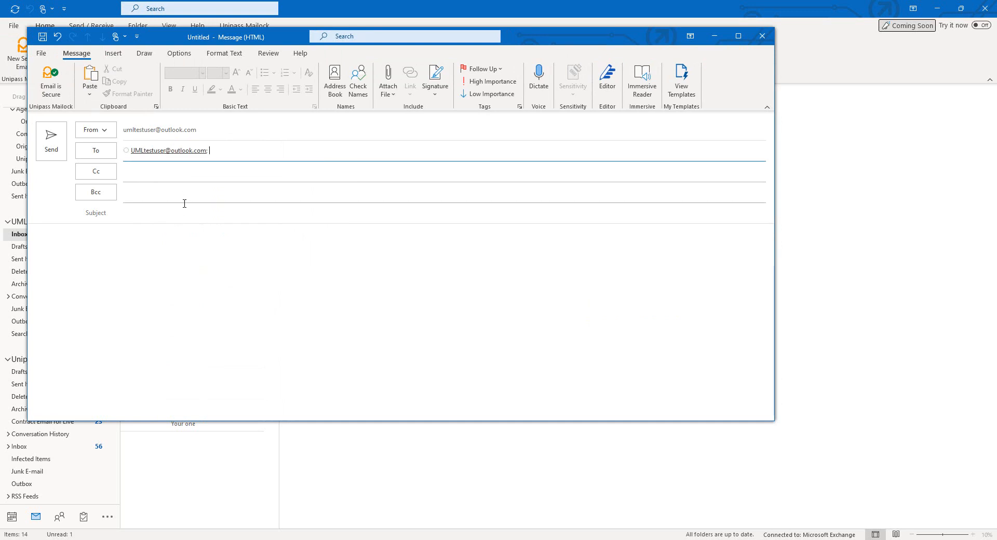
{"action": "left_click", "coordinate": [181, 205]}
{"action": "type", "text": "TEST"}
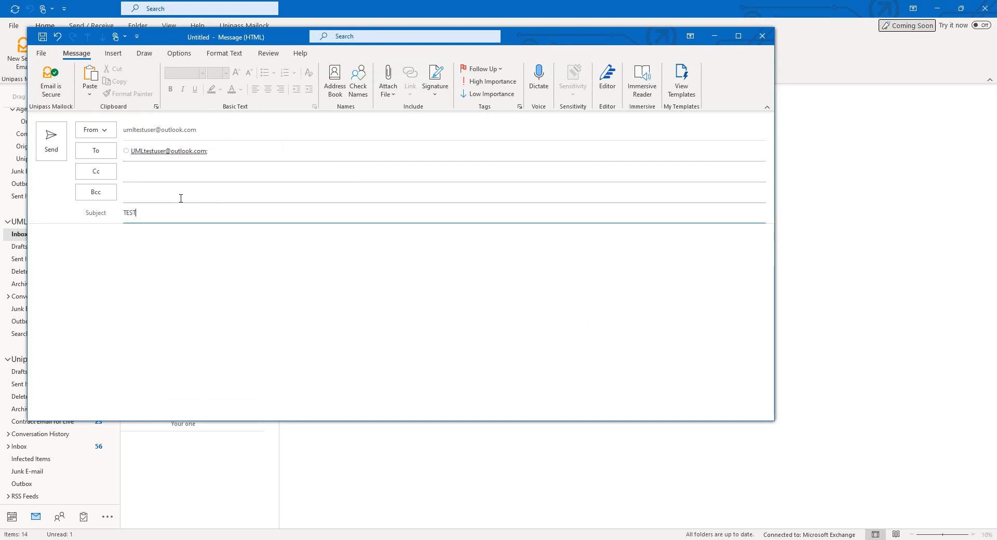
{"action": "left_click", "coordinate": [163, 253]}
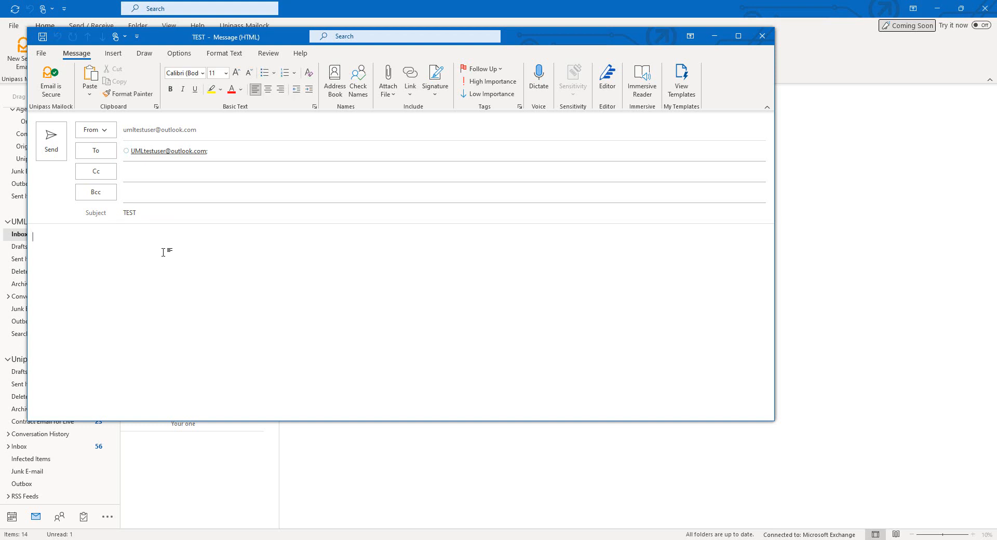
{"action": "type", "text": "TEST"}
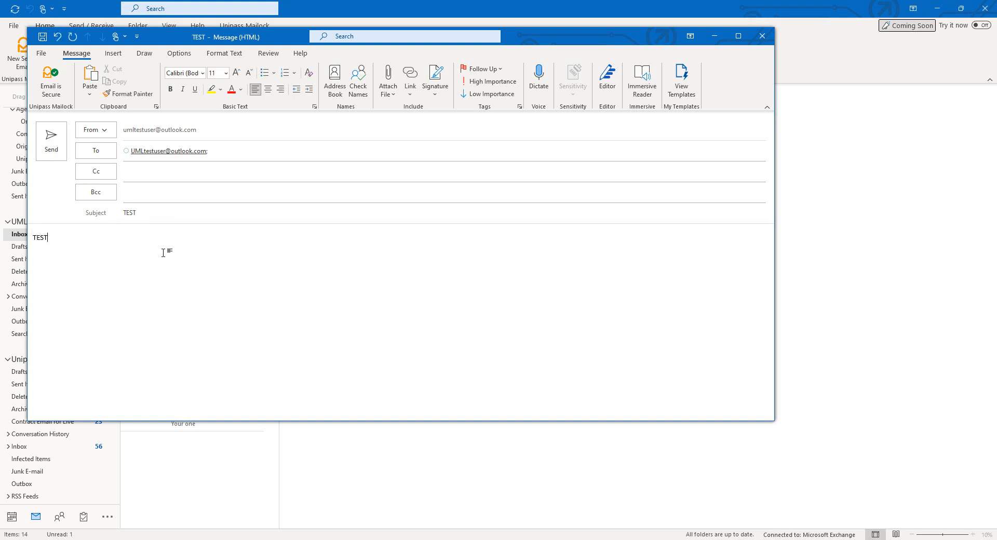
Send the TEST message securely with challenge question 'question?' and its answer
{"action": "left_click", "coordinate": [52, 146]}
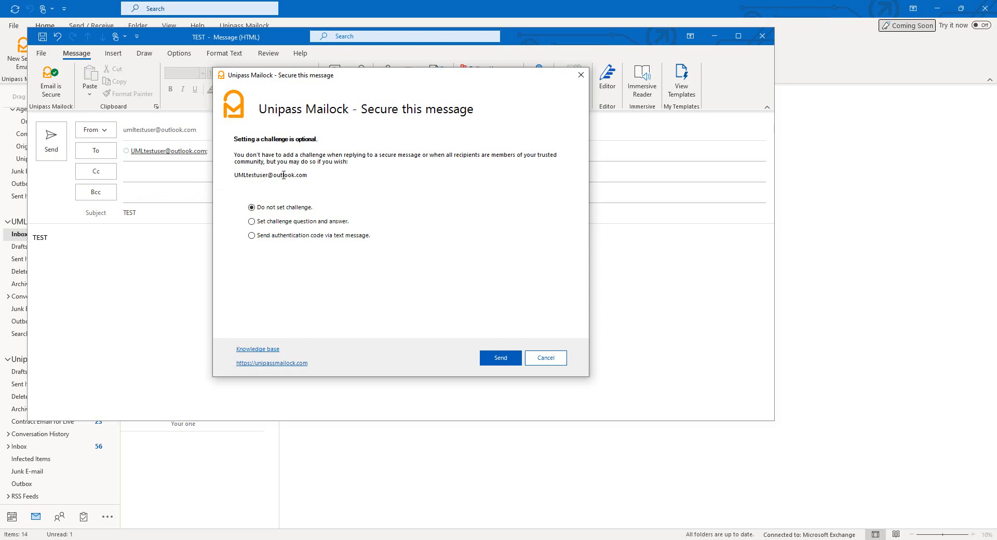
{"action": "left_click", "coordinate": [286, 222]}
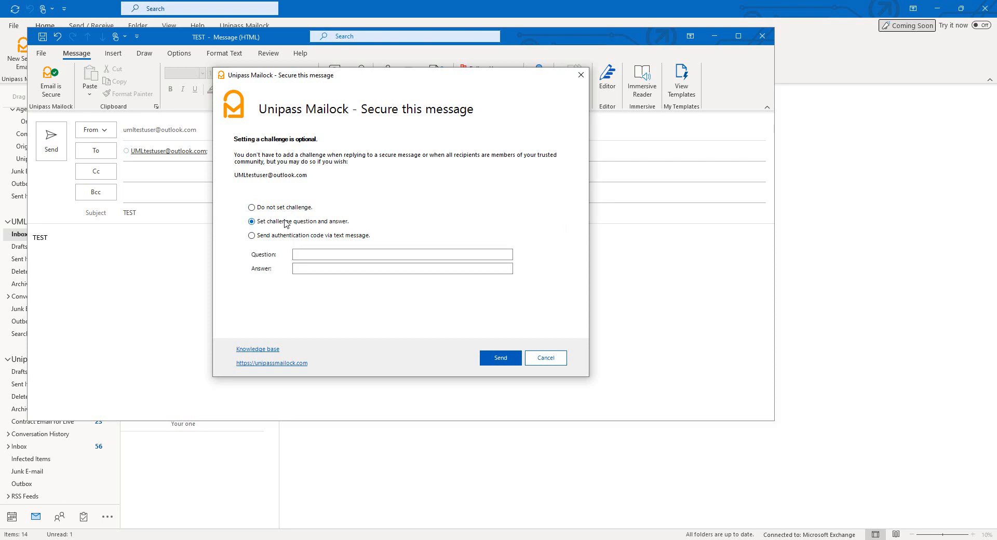
{"action": "left_click", "coordinate": [318, 253]}
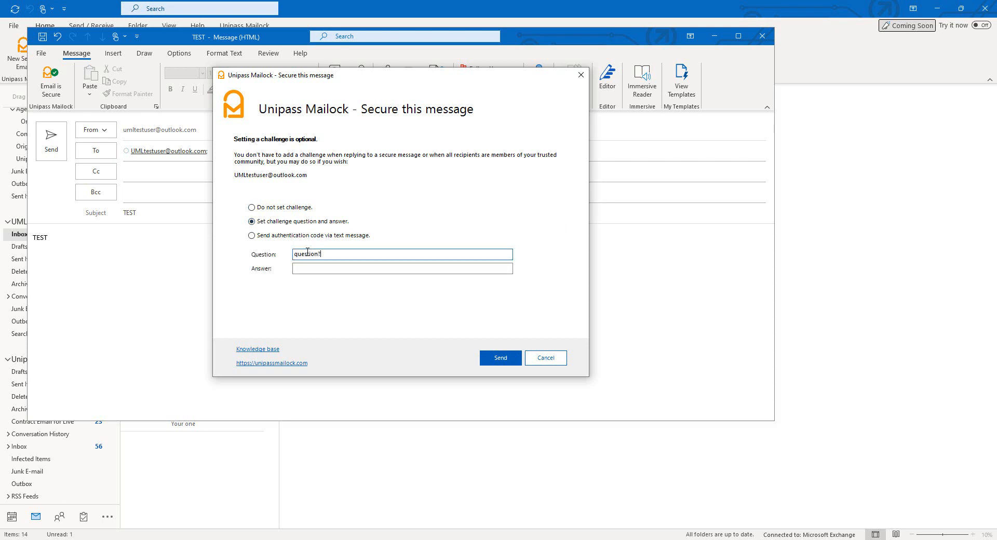
{"action": "left_click", "coordinate": [317, 268]}
{"action": "type", "text": "a"}
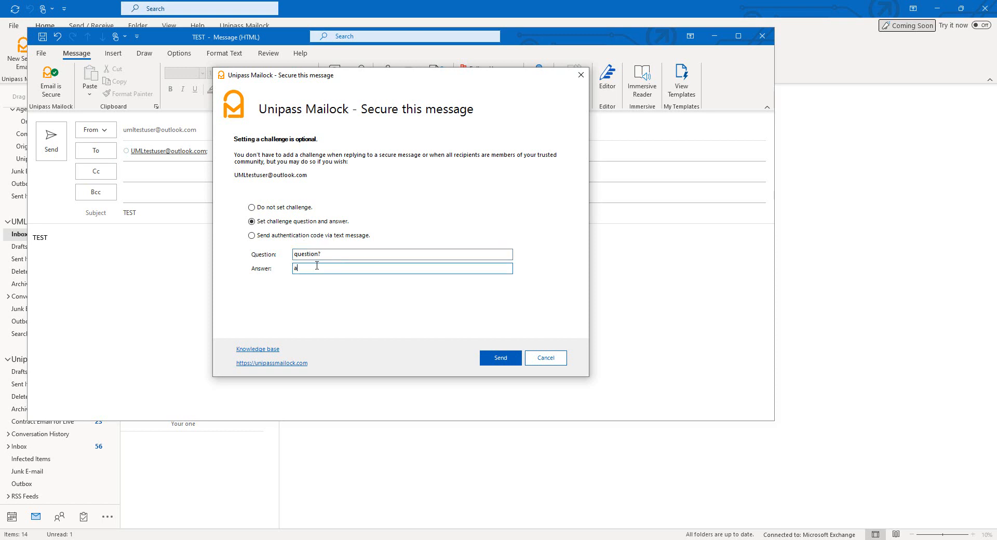
{"action": "type", "text": "nswer"}
{"action": "left_click", "coordinate": [493, 359]}
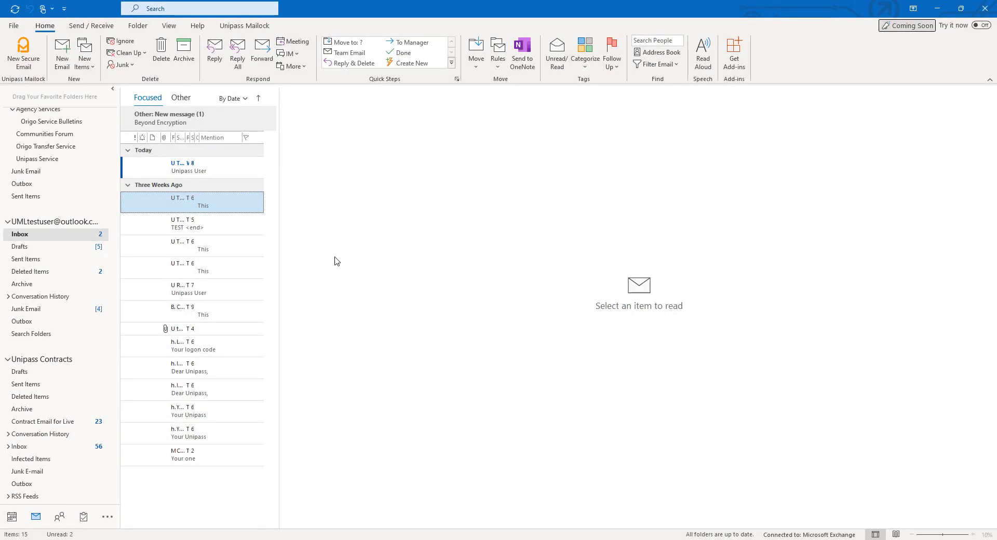
Create a new email toggled to Secure, addressed to the test user, with subject and body TEST
{"action": "left_click", "coordinate": [61, 57]}
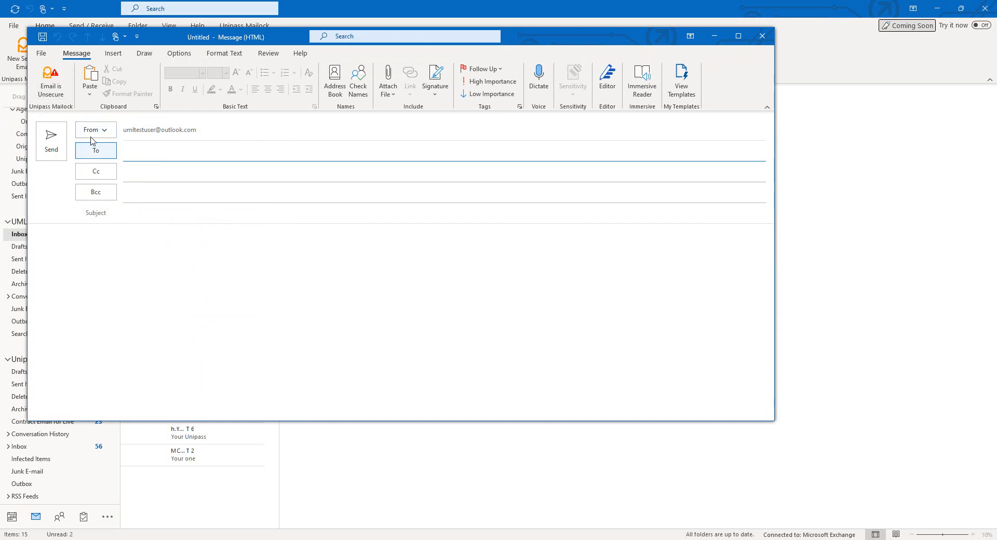
{"action": "left_click", "coordinate": [57, 94]}
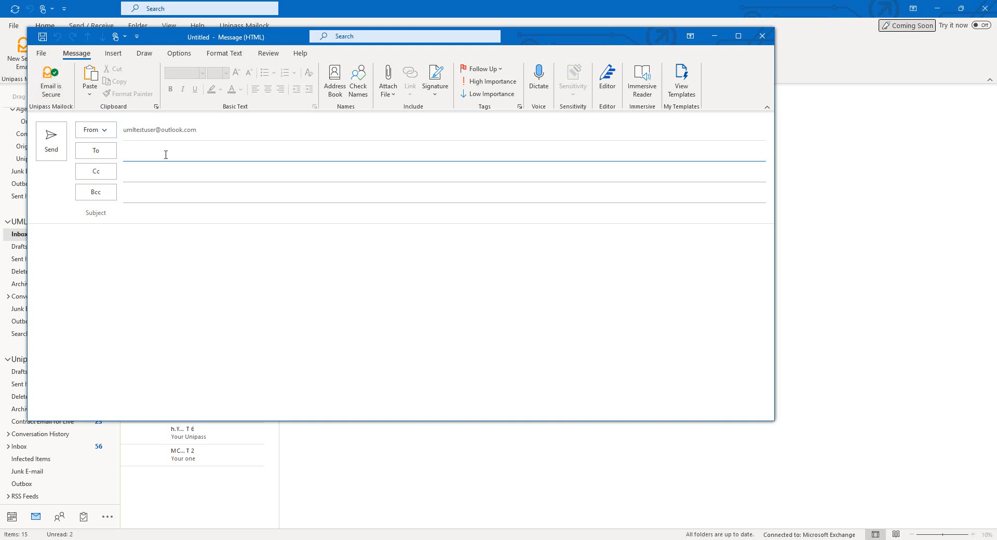
{"action": "type", "text": "umltestuser"}
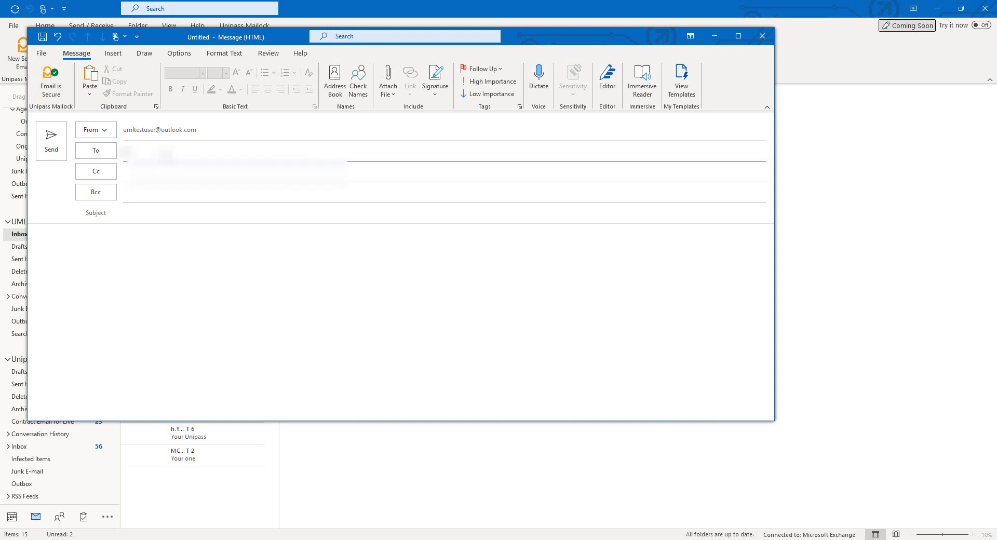
{"action": "left_click", "coordinate": [349, 175]}
{"action": "left_click", "coordinate": [187, 213]}
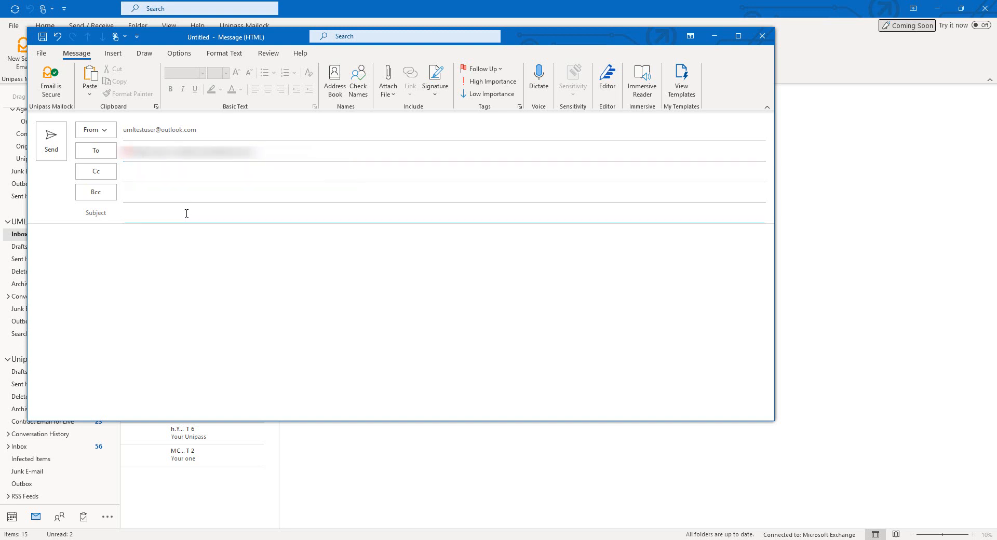
{"action": "type", "text": "TEST"}
{"action": "left_click", "coordinate": [146, 285]}
{"action": "type", "text": "TEST"}
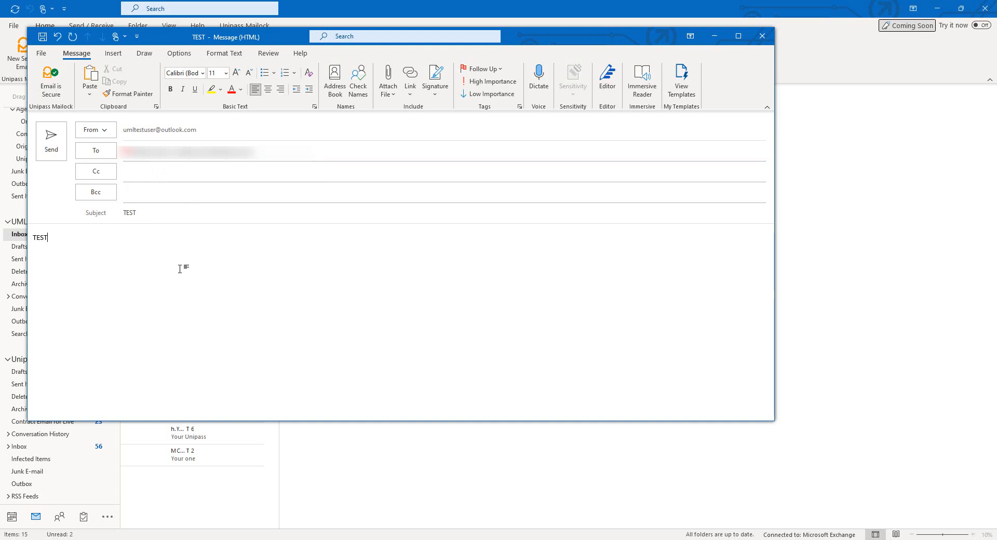
Send the second TEST message with challenge question 'question?' and answer 'answer'
{"action": "left_click", "coordinate": [60, 151]}
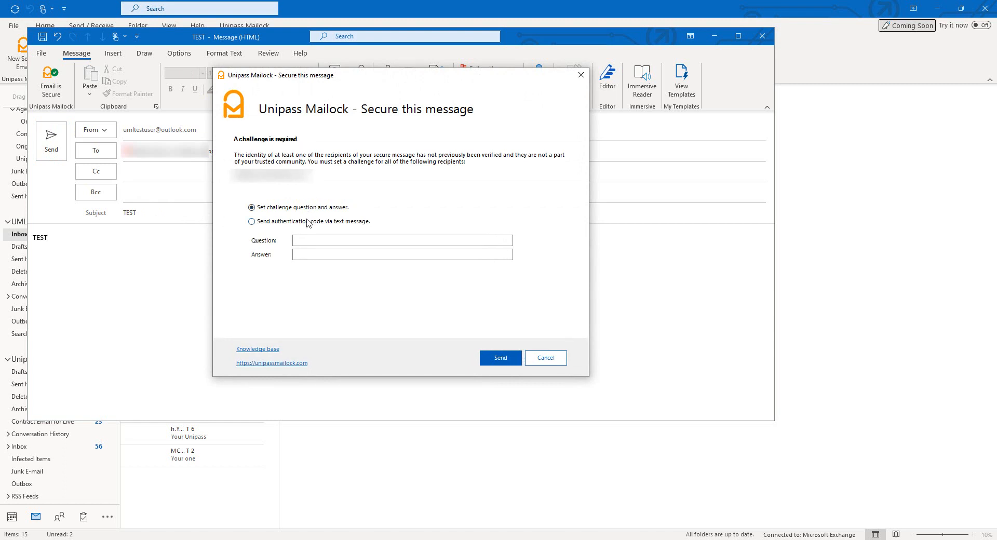
{"action": "left_click", "coordinate": [325, 238]}
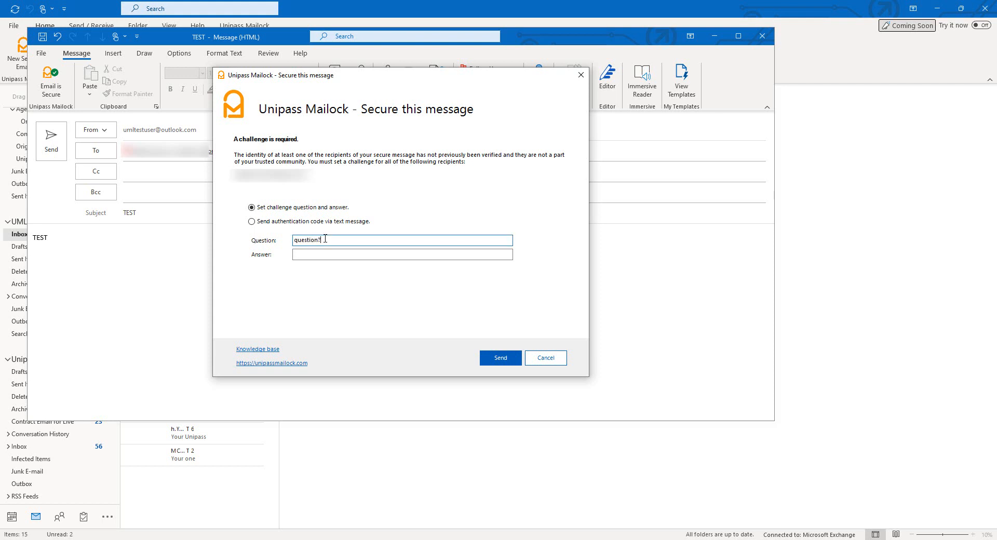
{"action": "left_click", "coordinate": [329, 256]}
{"action": "type", "text": "answ"}
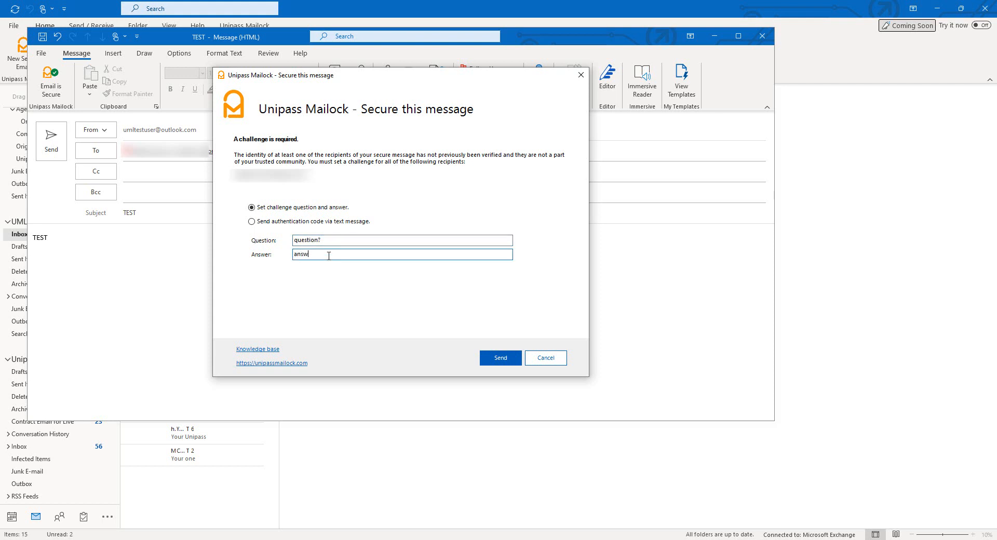
{"action": "type", "text": "er"}
{"action": "left_click", "coordinate": [485, 357]}
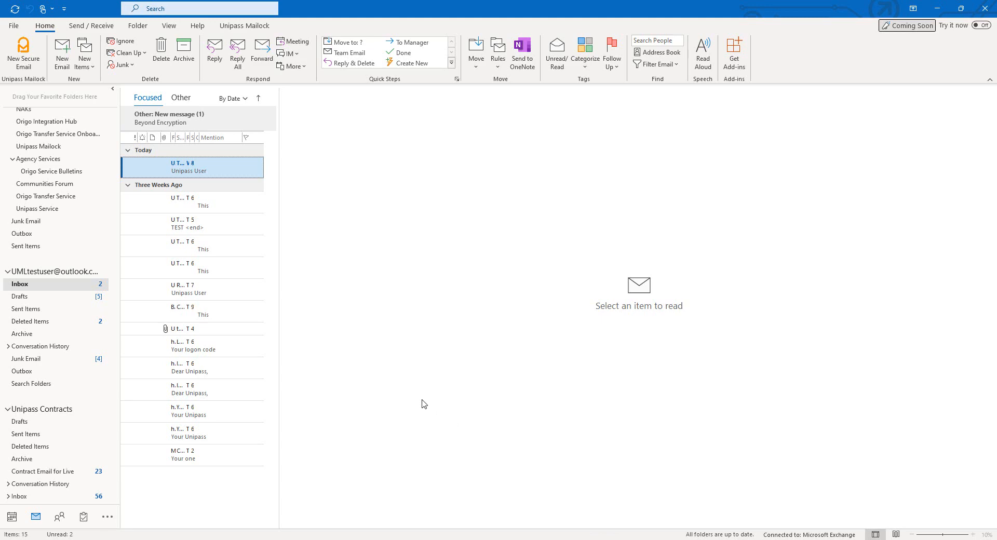
Open the sent TEST message in Sent Items, view its challenge, then its access details
{"action": "left_click", "coordinate": [29, 311]}
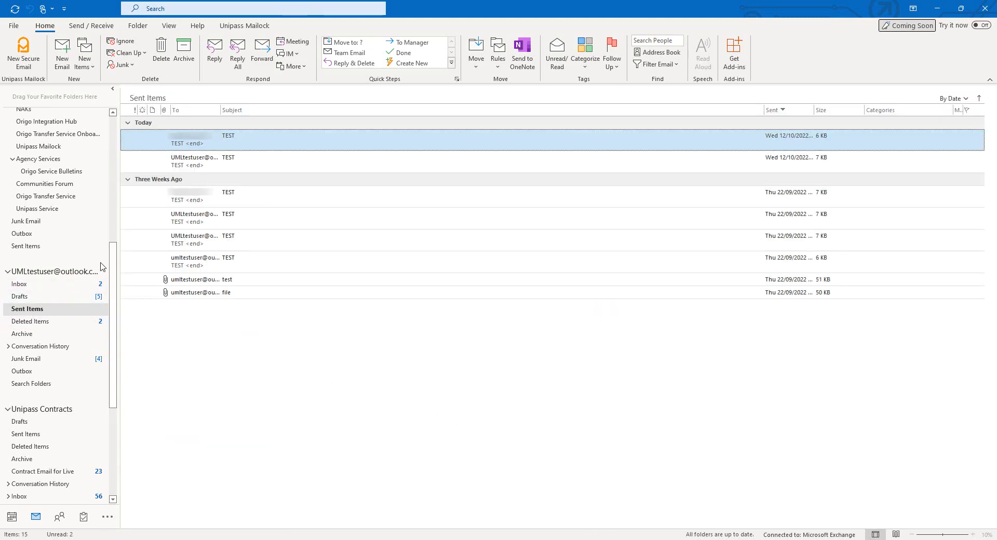
{"action": "double_click", "coordinate": [195, 145]}
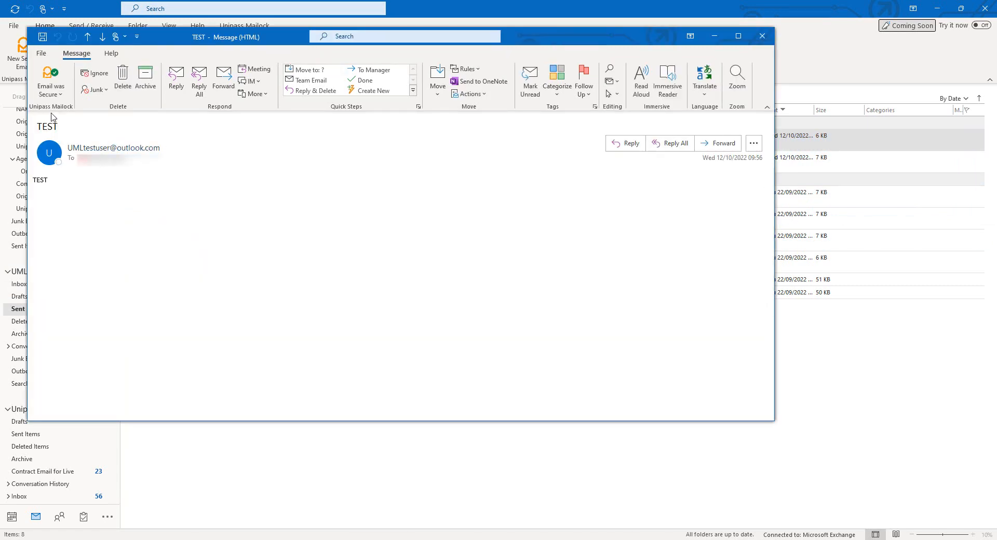
{"action": "left_click", "coordinate": [58, 97]}
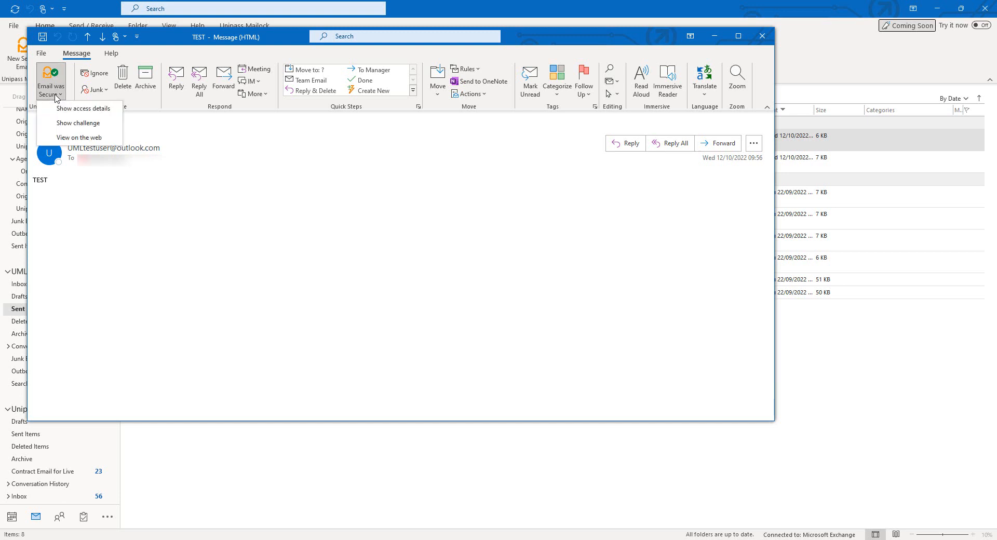
{"action": "left_click", "coordinate": [62, 124]}
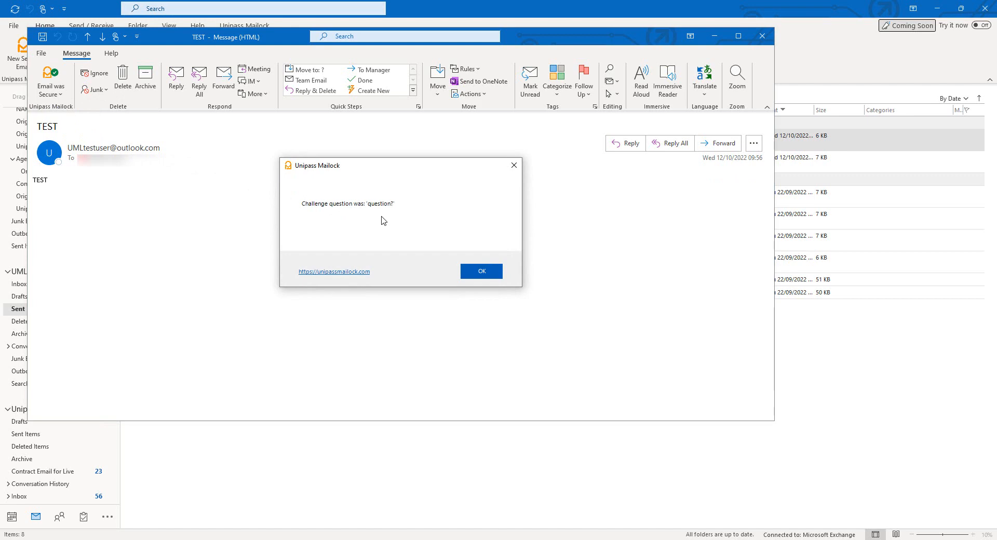
{"action": "left_click", "coordinate": [471, 266]}
{"action": "left_click", "coordinate": [50, 86]}
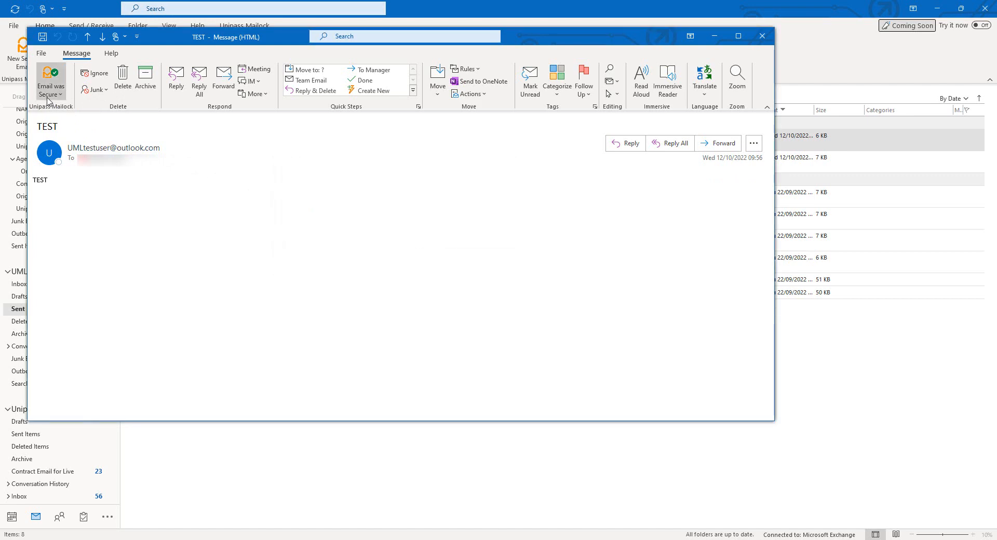
{"action": "left_click", "coordinate": [83, 109]}
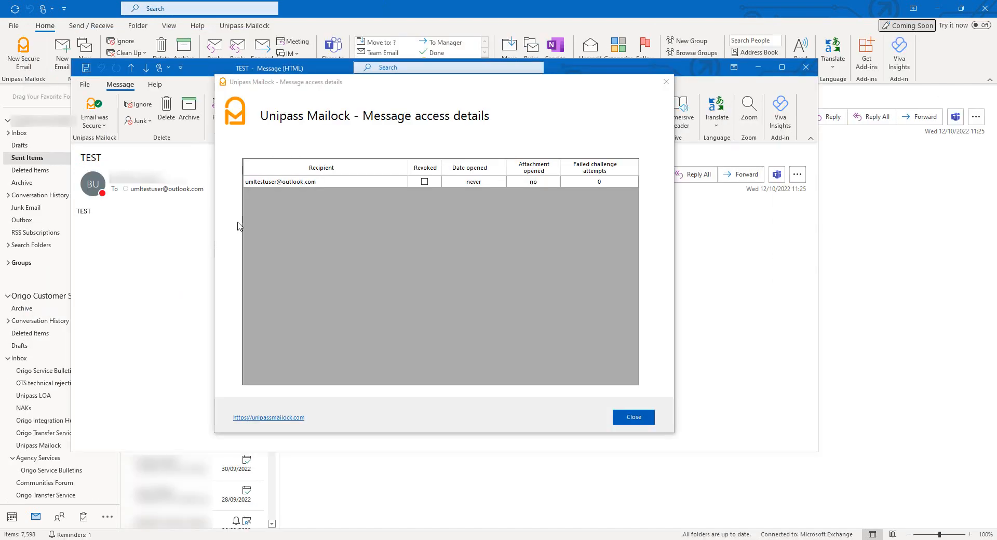